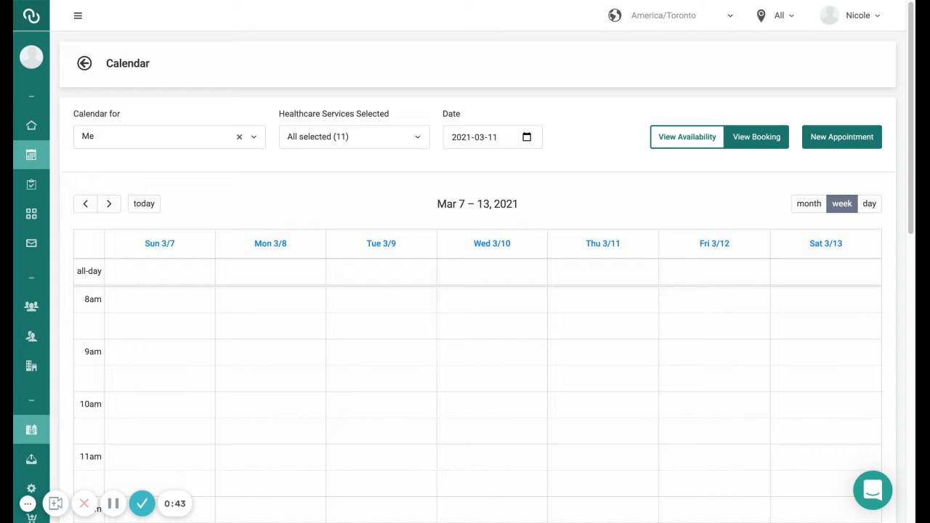
# Step: Expand the collapsed navigation sidebar and open the Organization Settings page
pyautogui.click(78, 16)
pyautogui.scroll(-3, 107, 328)
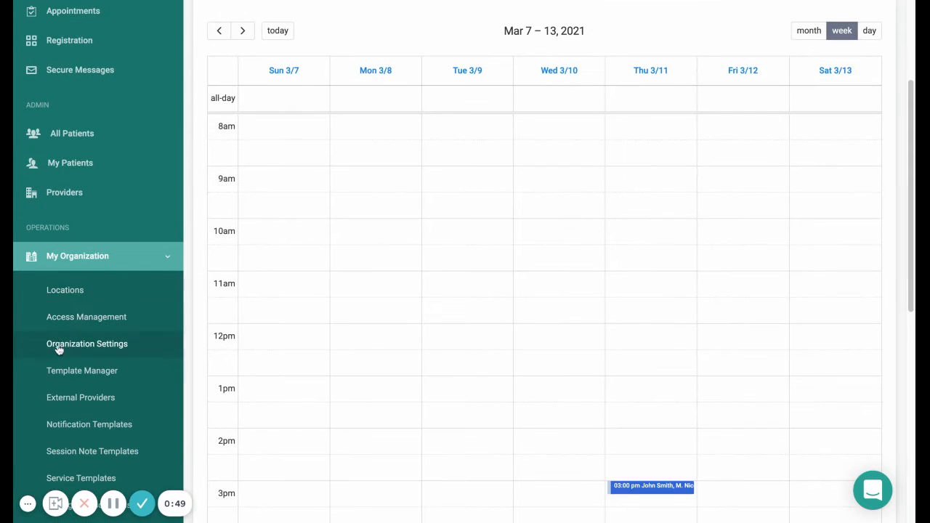
pyautogui.click(87, 344)
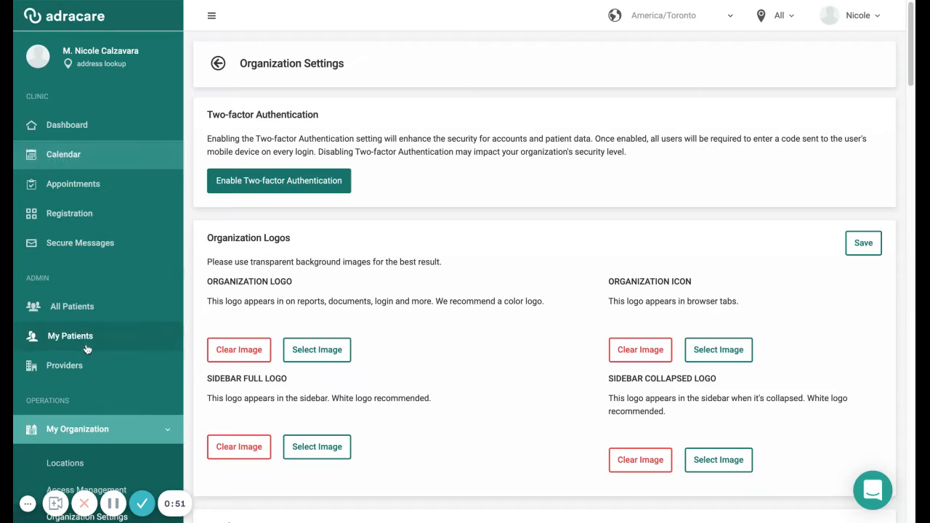
# Step: Examine the Organization Logos and Interface sections, including which logo slots are available and where each one appears
pyautogui.scroll(-1, 188, 279)
pyautogui.scroll(-3, 188, 282)
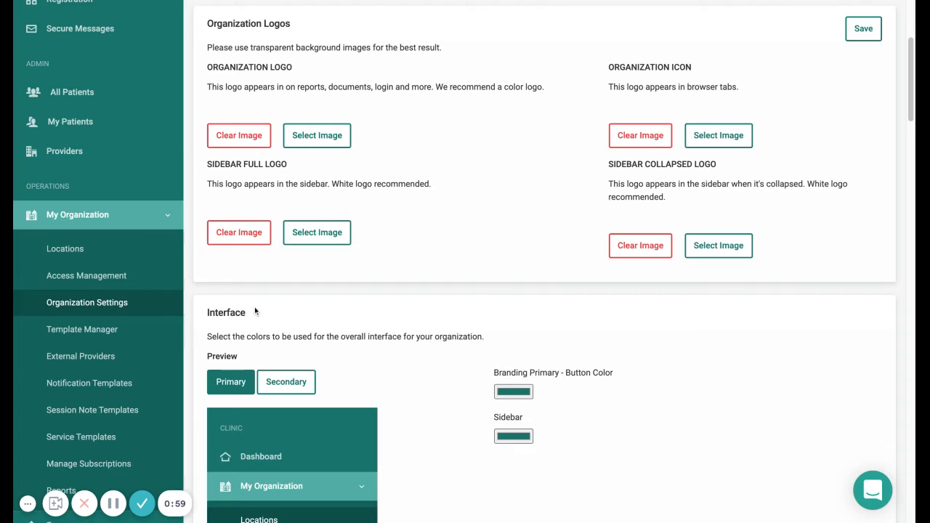
pyautogui.scroll(1, 205, 290)
pyautogui.scroll(1, 205, 290)
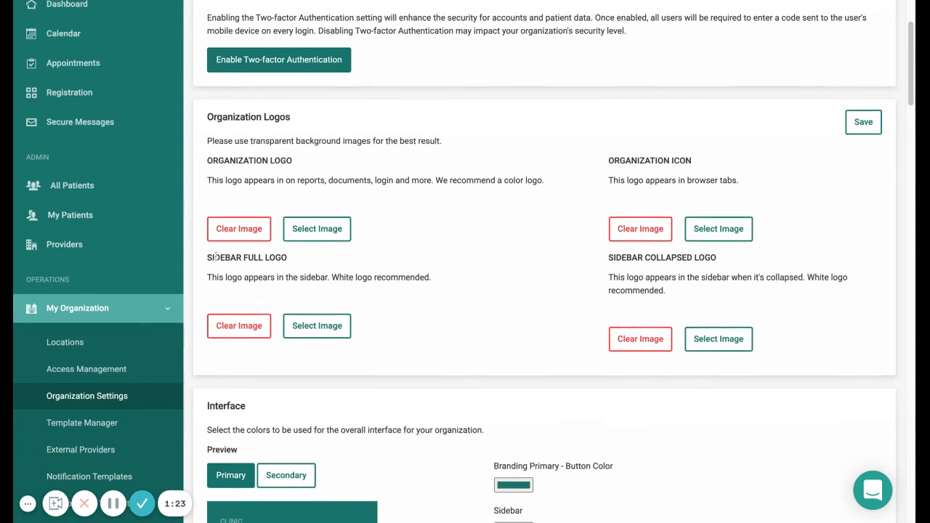
pyautogui.scroll(2, 172, 222)
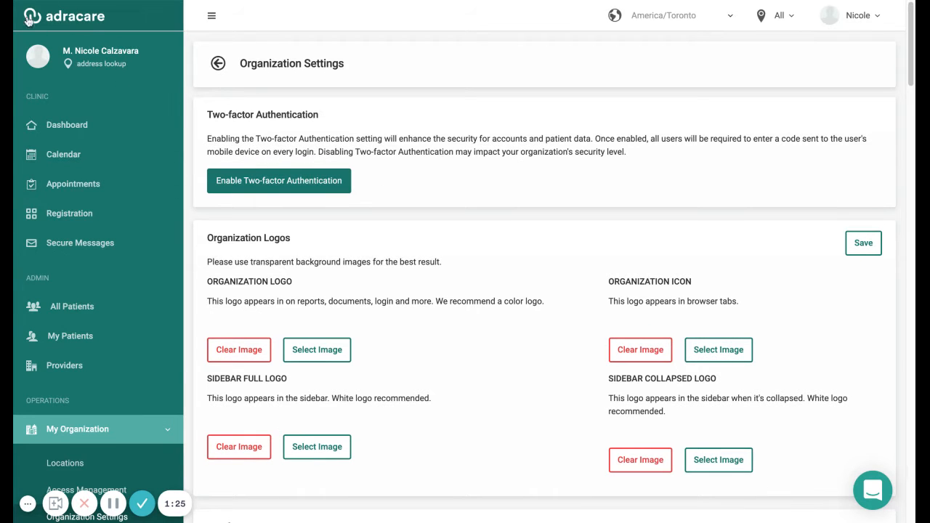
pyautogui.scroll(-2, 191, 296)
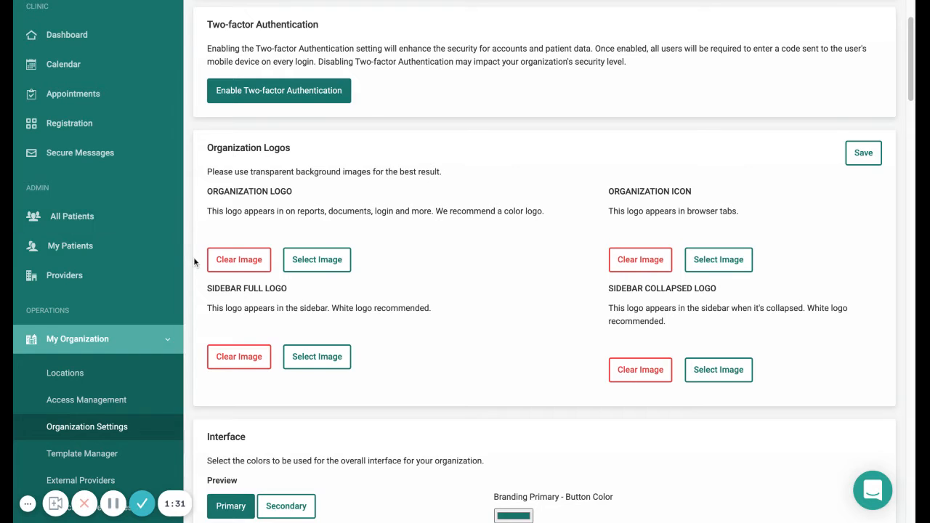
pyautogui.scroll(-1, 194, 261)
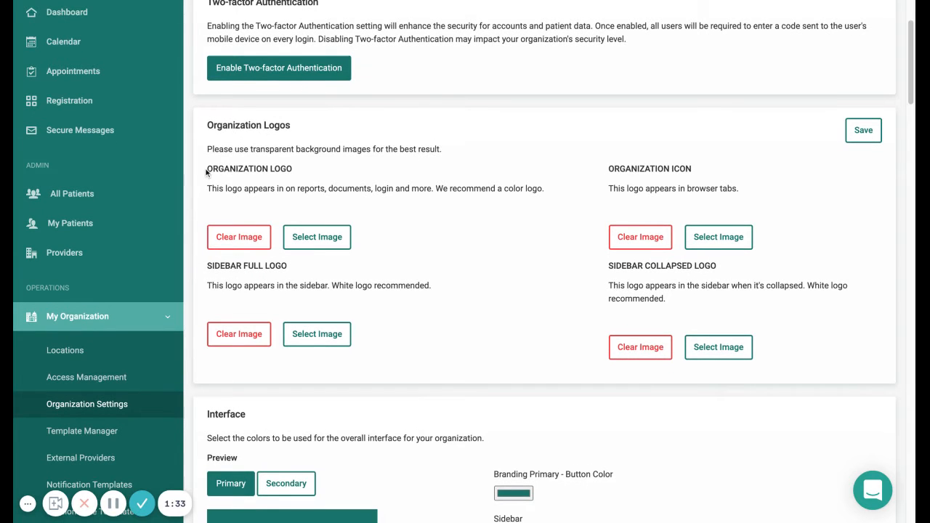
# Step: Upload the colour adracare logo as the organization logo, scale it to fit inside the crop frame, and save
pyautogui.tripleClick(208, 171)
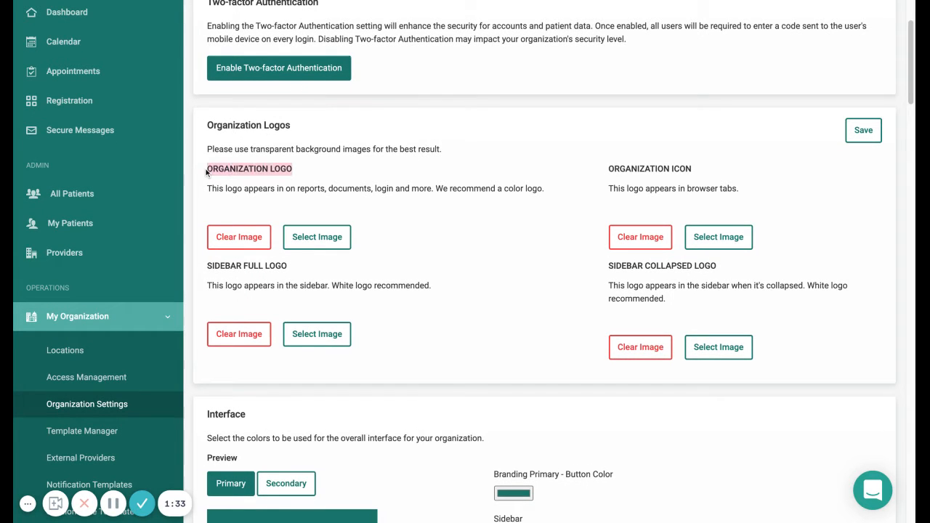
pyautogui.click(383, 207)
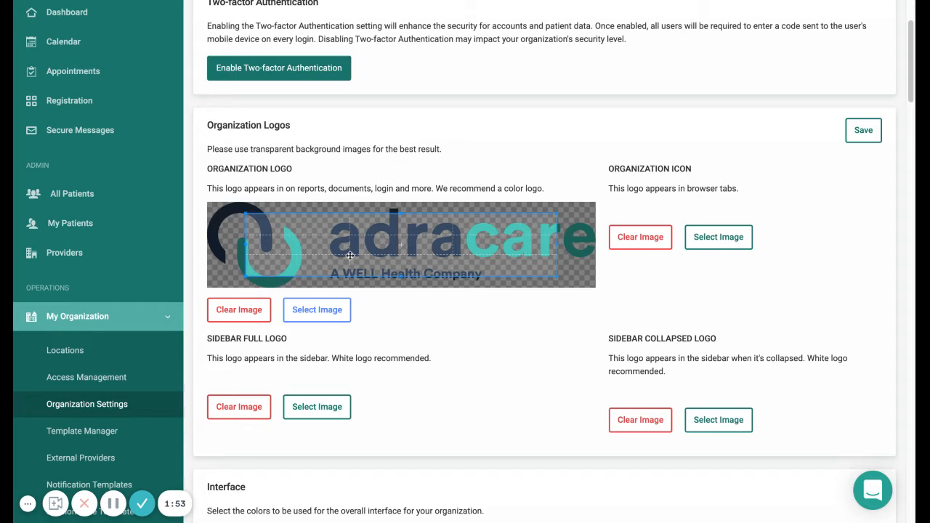
pyautogui.scroll(-5, 383, 253)
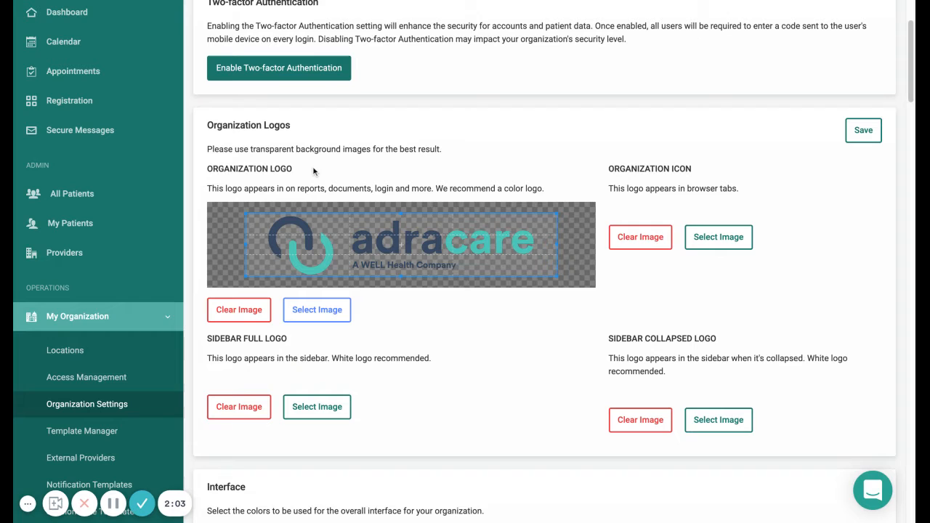
pyautogui.click(864, 132)
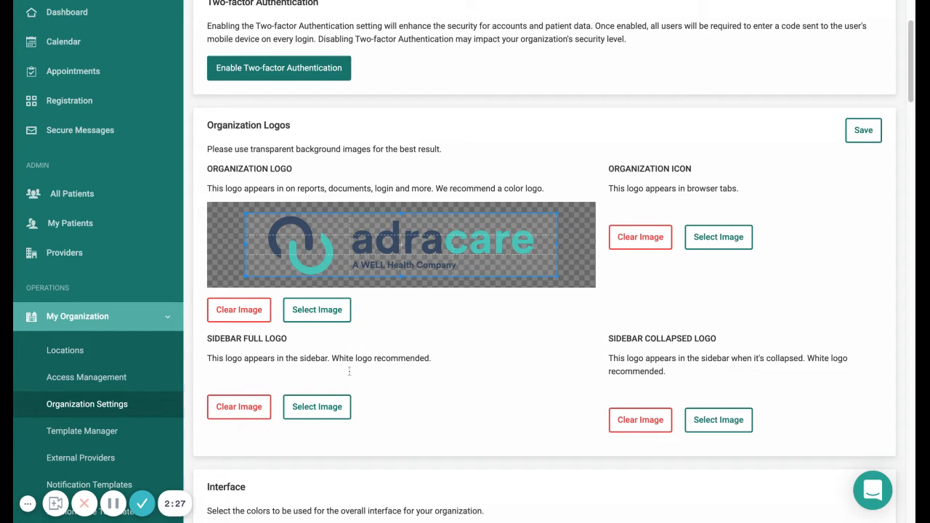
# Step: Upload the white adracare logo as the sidebar full logo, fitted inside its crop frame
pyautogui.scroll(3, 328, 407)
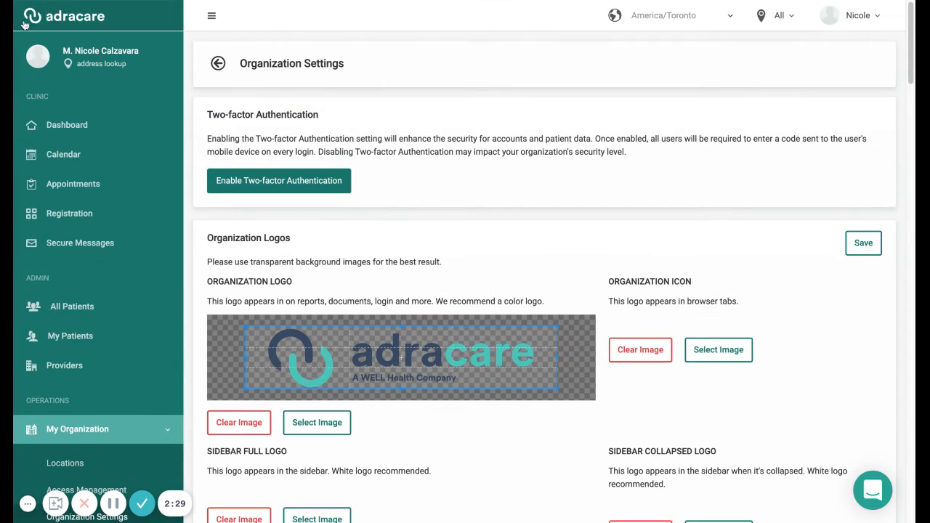
pyautogui.scroll(-1, 185, 223)
pyautogui.scroll(-3, 184, 223)
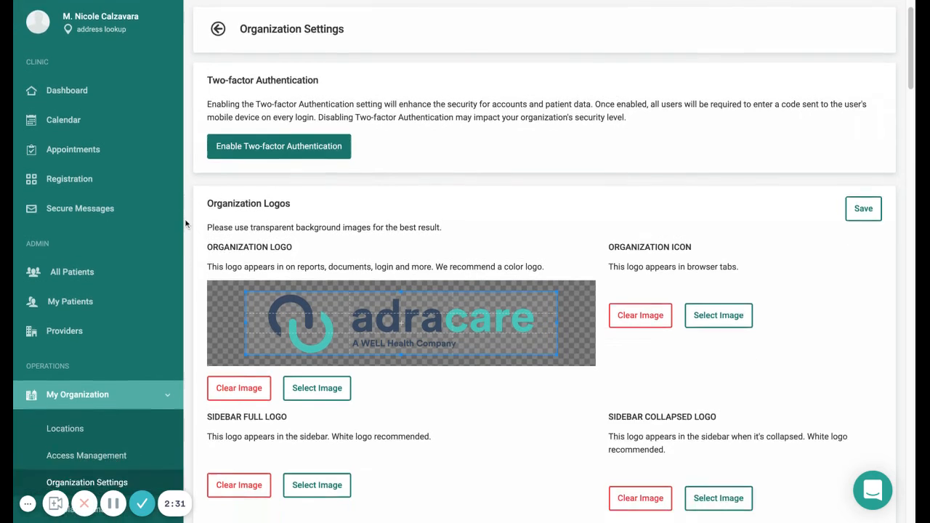
pyautogui.click(307, 341)
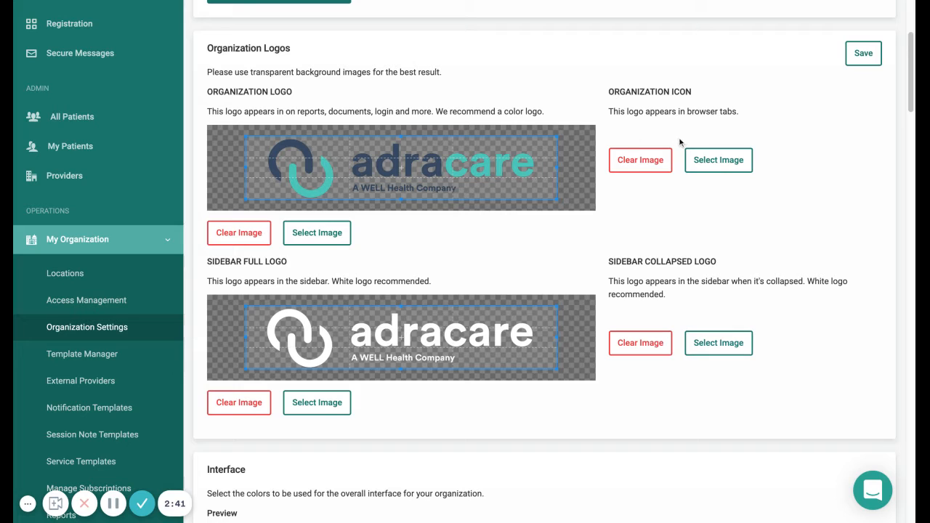
# Step: Upload the two-colour adracare symbol as the organization icon and scale it down to fit inside the crop frame
pyautogui.click(712, 168)
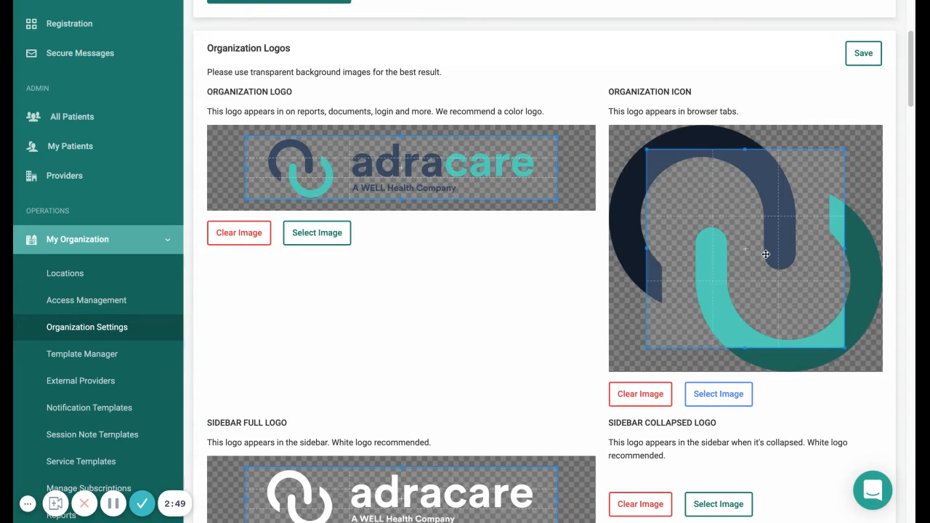
pyautogui.scroll(-3, 766, 254)
pyautogui.moveTo(766, 254); pyautogui.dragTo(772, 261)
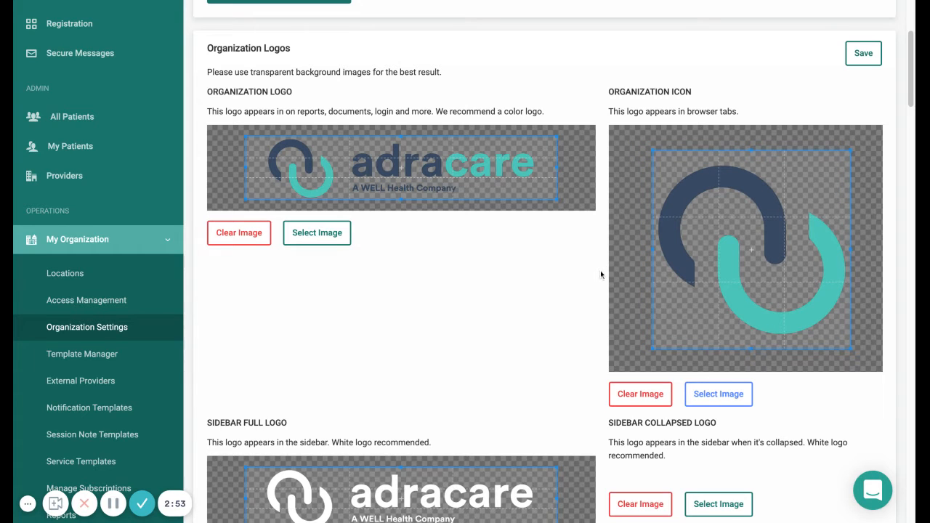
# Step: Upload the white adracare symbol as the sidebar collapsed logo, with the crop frame moved over it
pyautogui.scroll(-1, 600, 270)
pyautogui.scroll(-2, 601, 270)
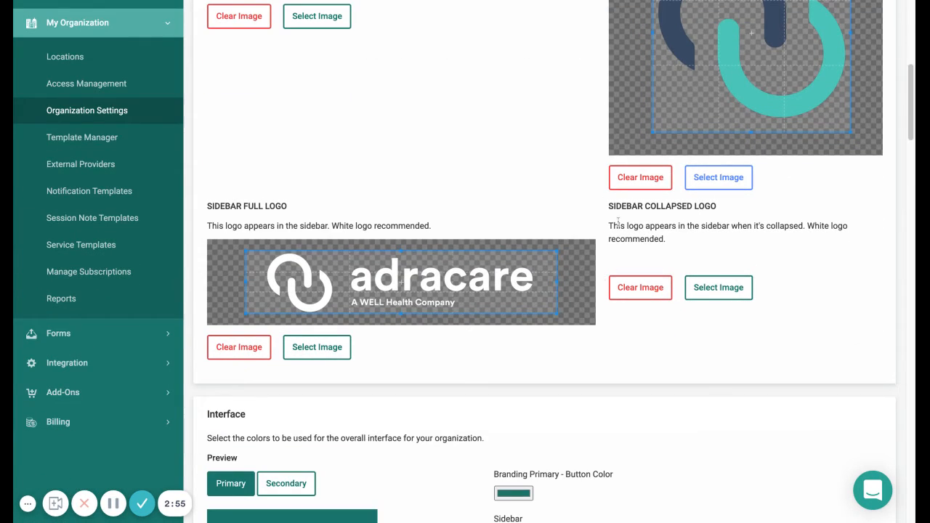
pyautogui.click(725, 294)
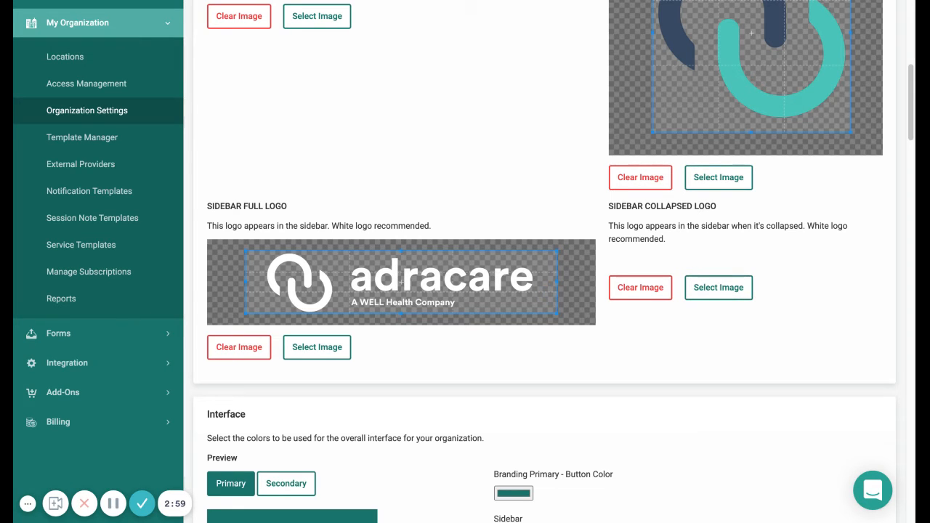
pyautogui.scroll(-3, 725, 353)
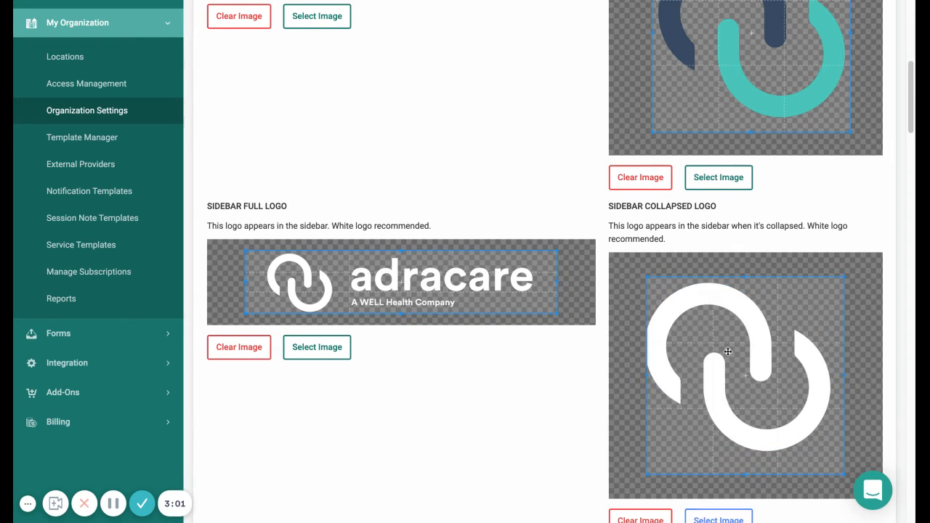
pyautogui.scroll(3, 726, 353)
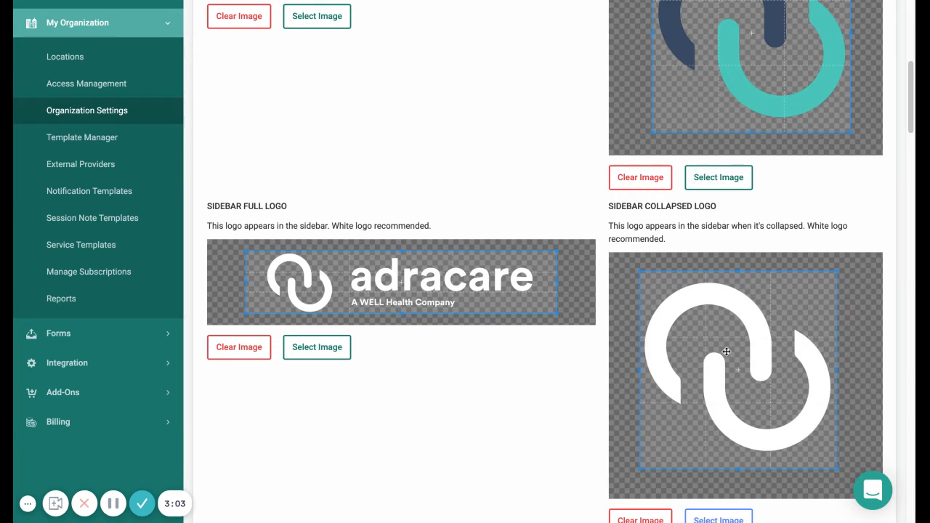
# Step: Enlarge the sidebar collapsed logo's crop frame slightly and shift it to centre the white symbol inside
pyautogui.click(602, 366)
pyautogui.scroll(-1, 465, 262)
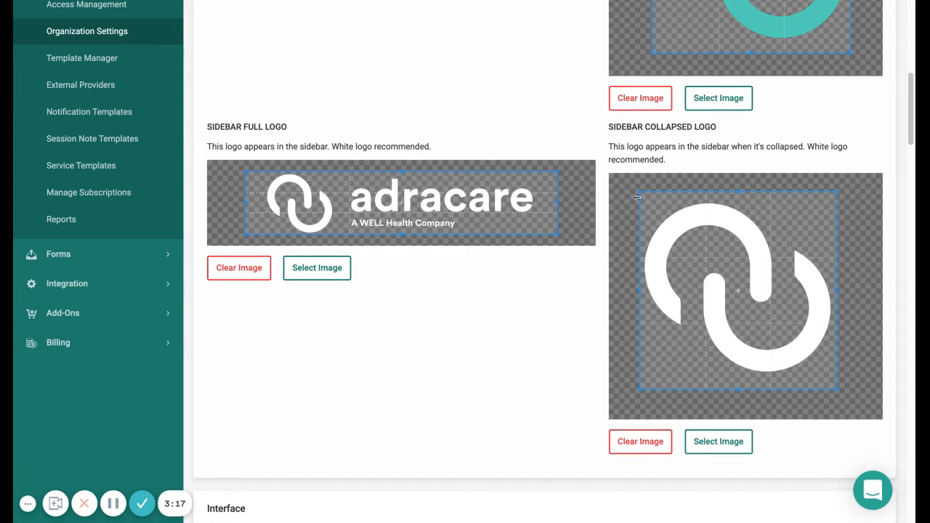
pyautogui.moveTo(636, 190)
pyautogui.mouseDown()
pyautogui.moveTo(687, 231)
pyautogui.moveTo(635, 187)
pyautogui.mouseUp()
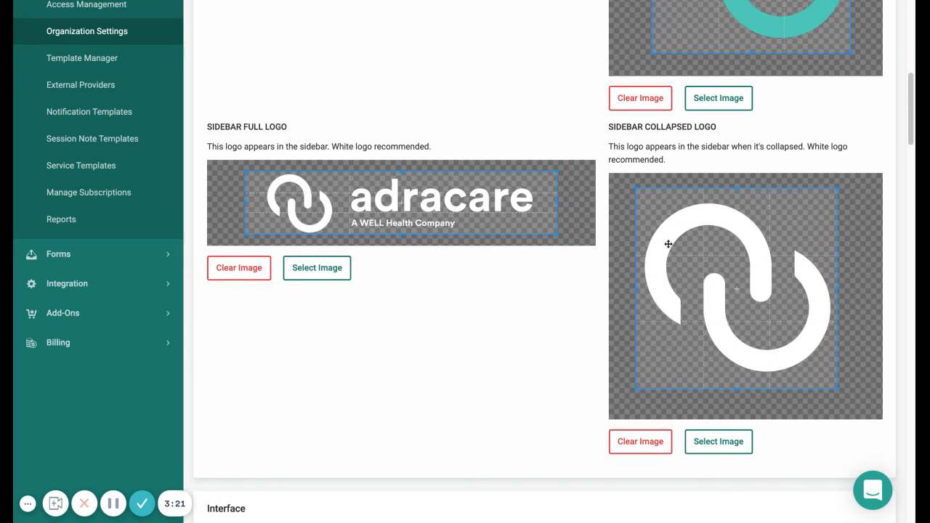
pyautogui.moveTo(766, 283); pyautogui.dragTo(763, 281)
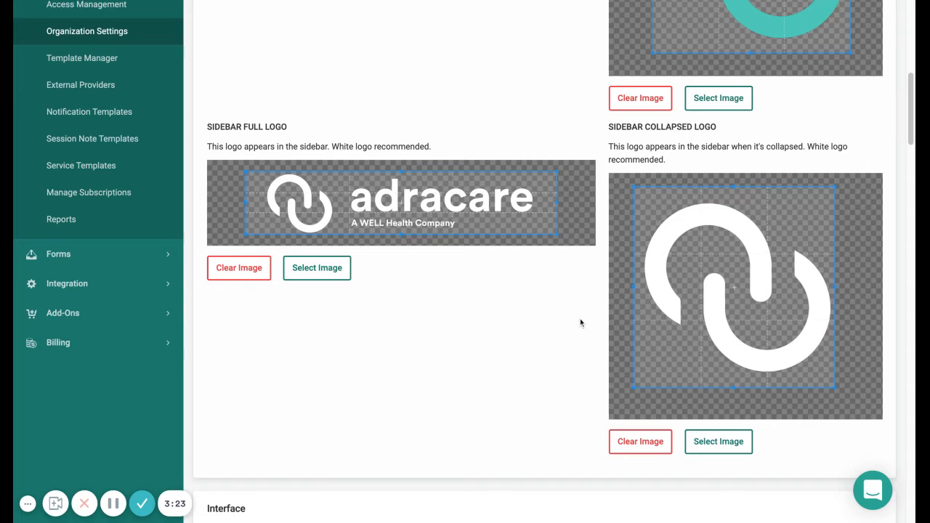
# Step: Save the uploaded organization logos
pyautogui.scroll(3, 610, 313)
pyautogui.scroll(1, 602, 186)
pyautogui.scroll(10, 602, 187)
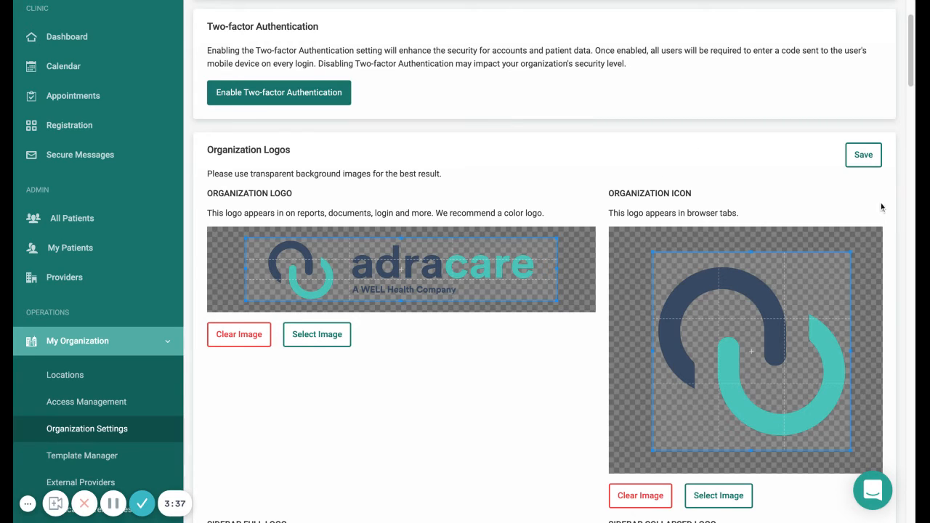
pyautogui.click(862, 152)
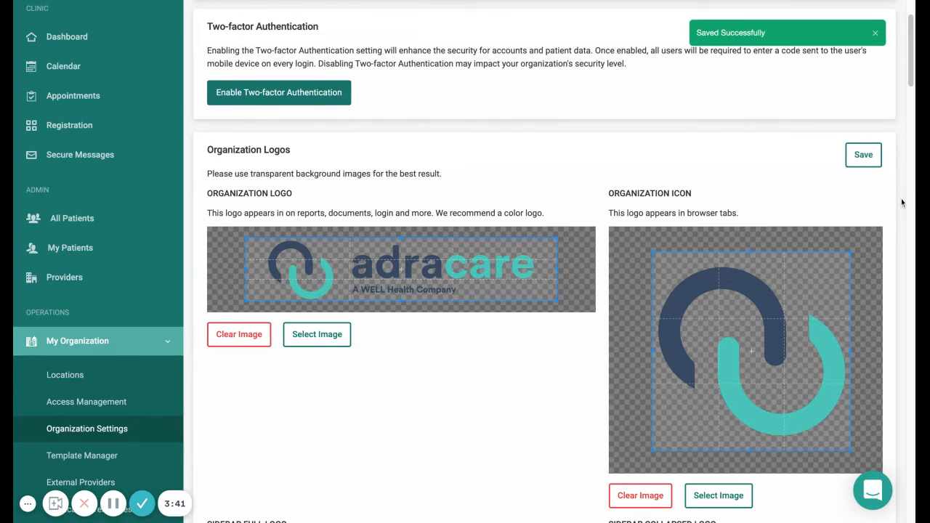
# Step: Set the interface's Branding Primary - Button Color to blue
pyautogui.scroll(-6, 899, 193)
pyautogui.scroll(-5, 902, 203)
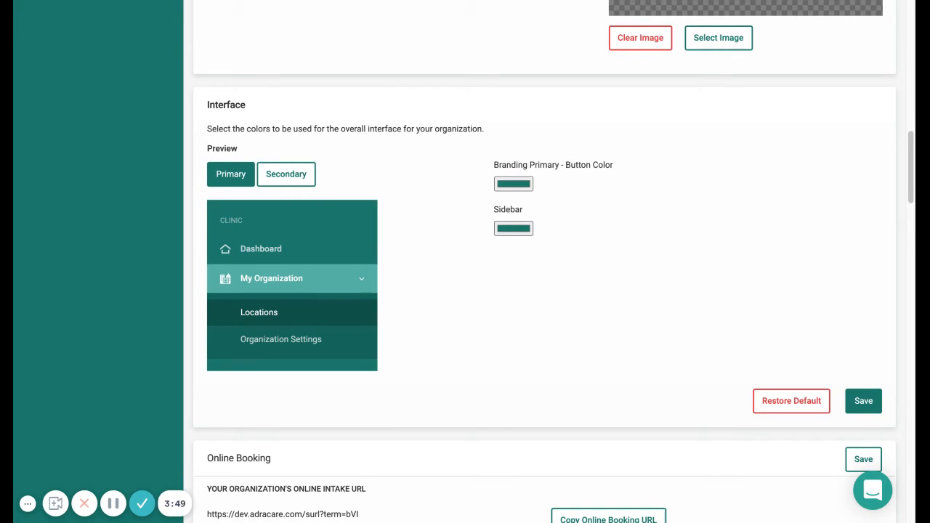
pyautogui.moveTo(491, 167); pyautogui.dragTo(615, 167)
pyautogui.click(601, 190)
pyautogui.moveTo(483, 210); pyautogui.dragTo(535, 215)
pyautogui.click(560, 212)
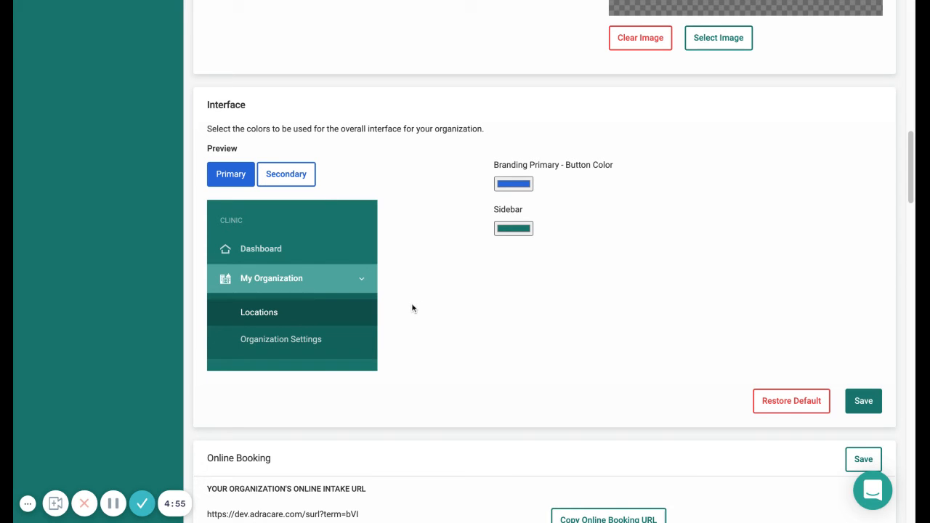
# Step: Set the interface's Sidebar colour to dark green and save the interface colours
pyautogui.scroll(10, 93, 295)
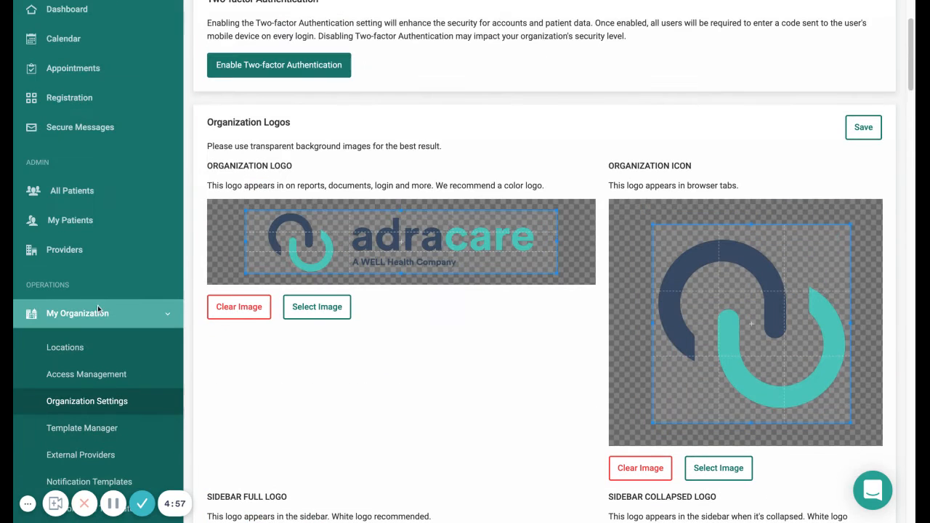
pyautogui.scroll(-10, 73, 276)
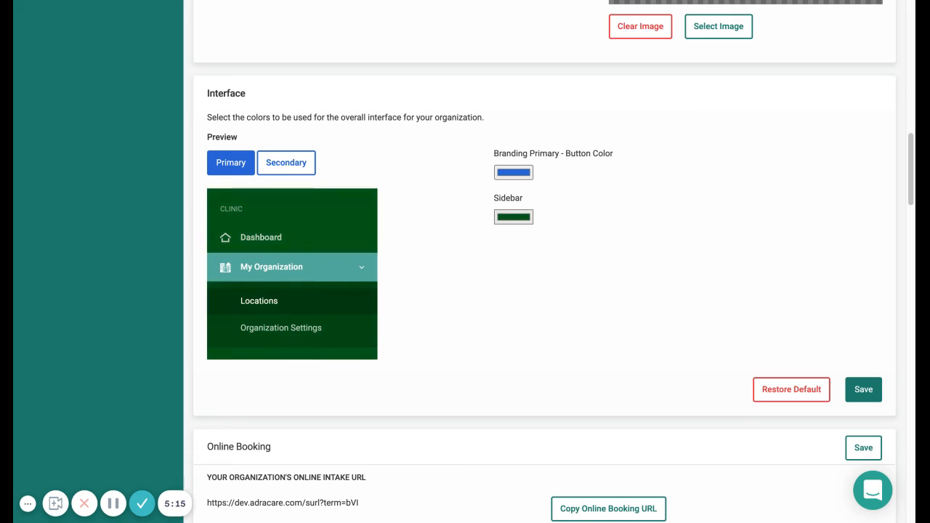
pyautogui.click(714, 290)
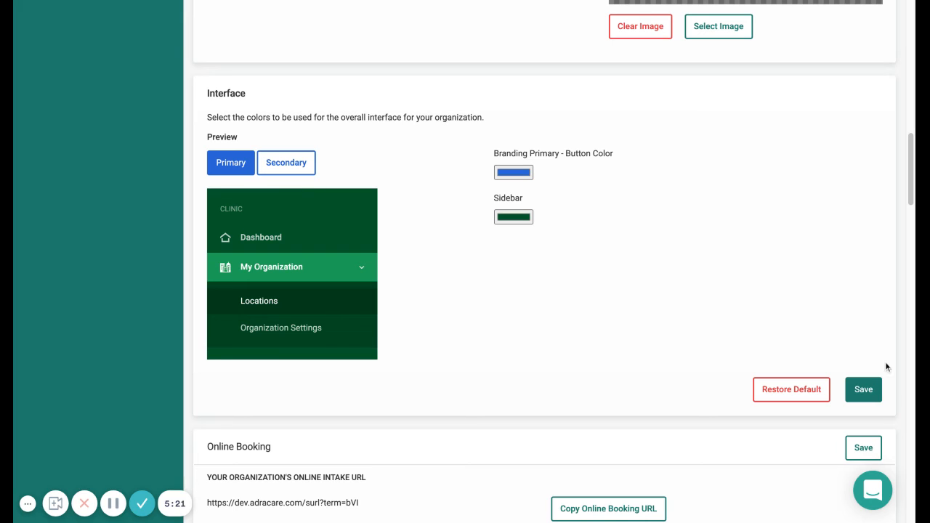
pyautogui.click(864, 391)
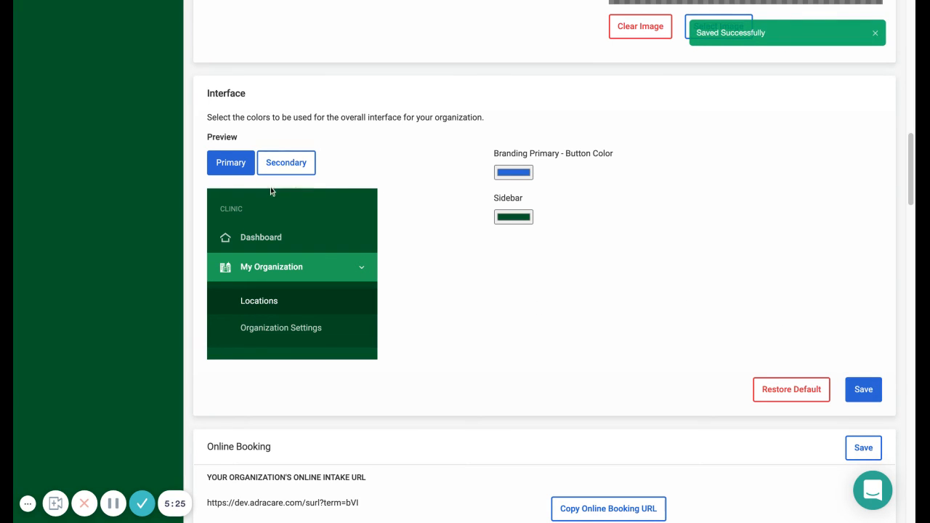
# Step: Check how the new button and sidebar colours look across the Organization Settings page and navigation
pyautogui.scroll(5, 494, 207)
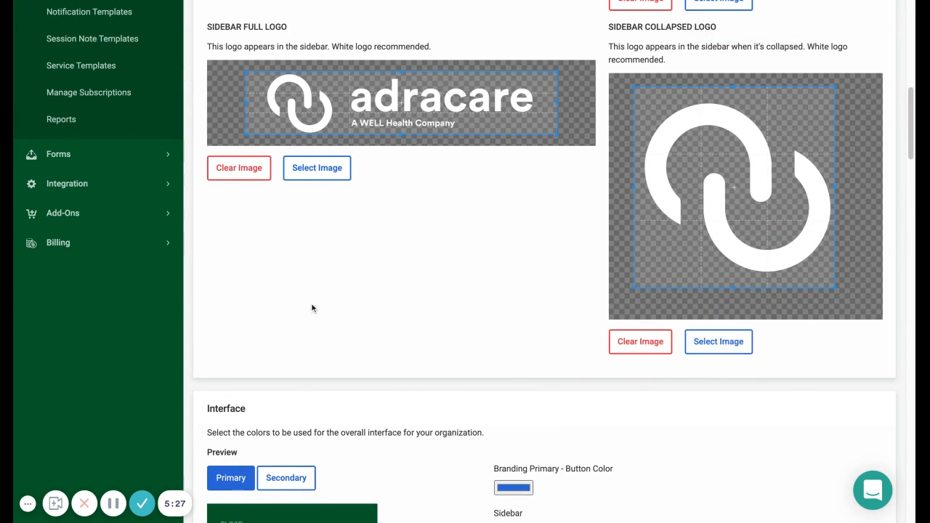
pyautogui.scroll(6, 311, 308)
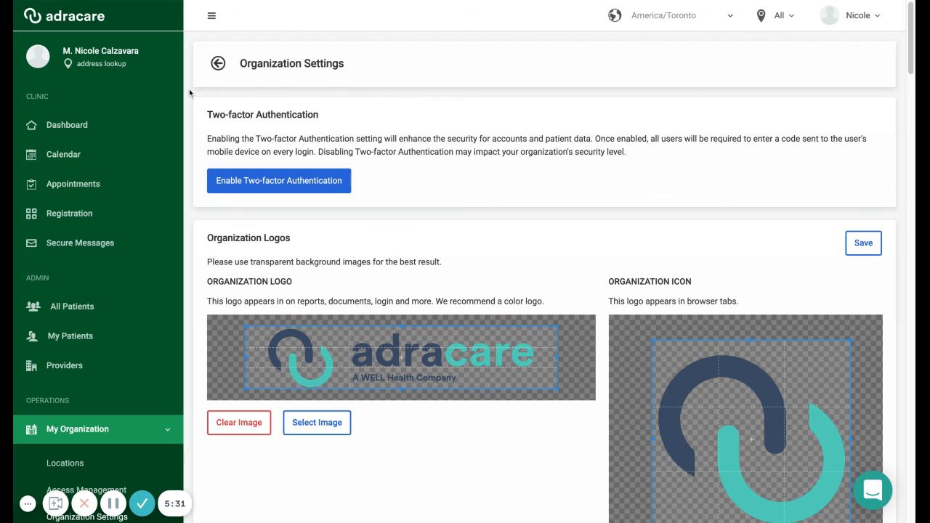
pyautogui.scroll(-5, 190, 93)
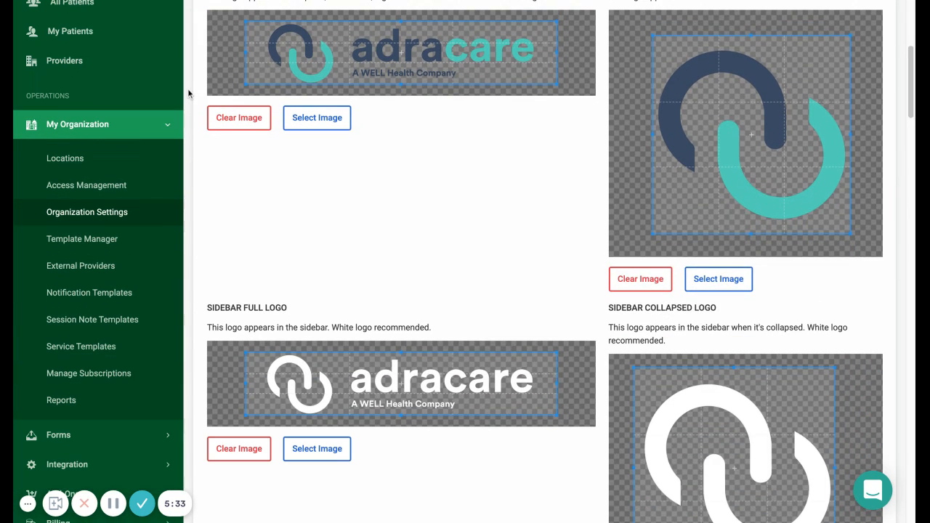
pyautogui.scroll(-1, 189, 95)
pyautogui.scroll(5, 189, 93)
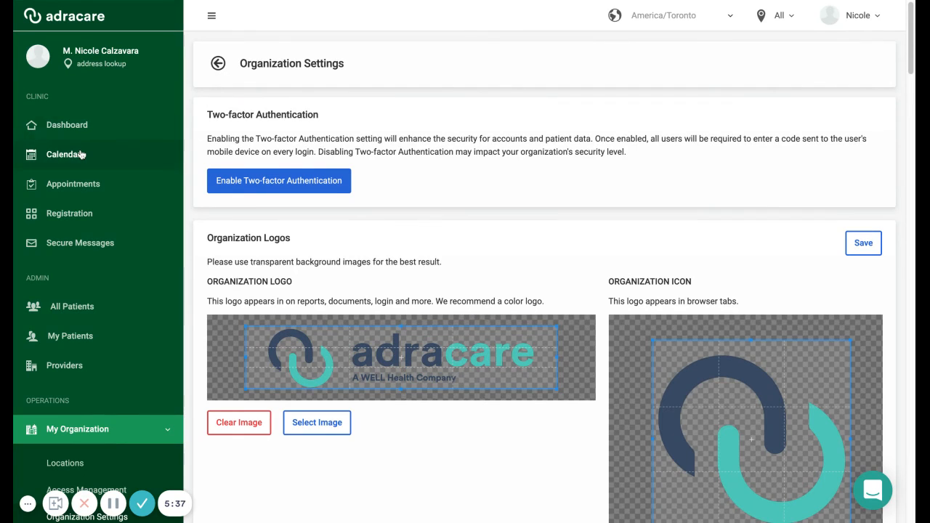
# Step: Open the Calendar and compare the sidebar logos by collapsing and expanding the sidebar, leaving it expanded
pyautogui.click(81, 154)
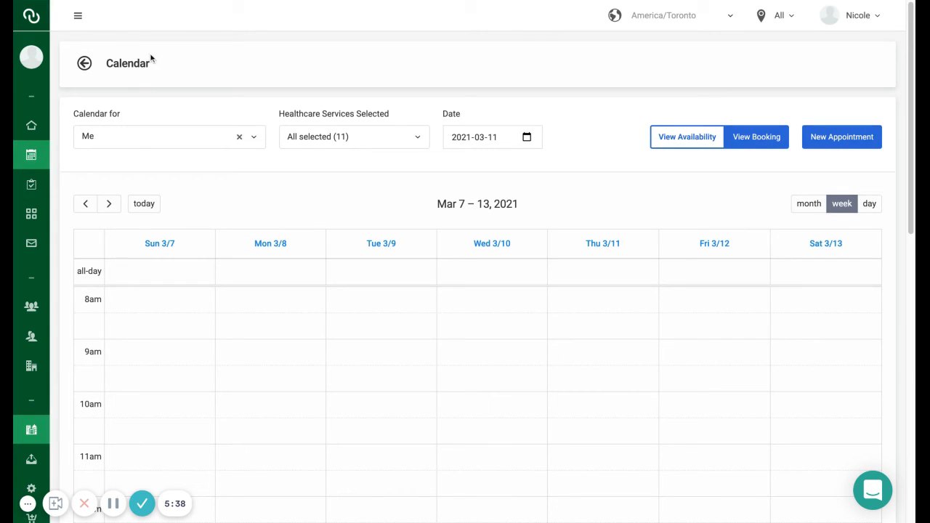
pyautogui.click(76, 16)
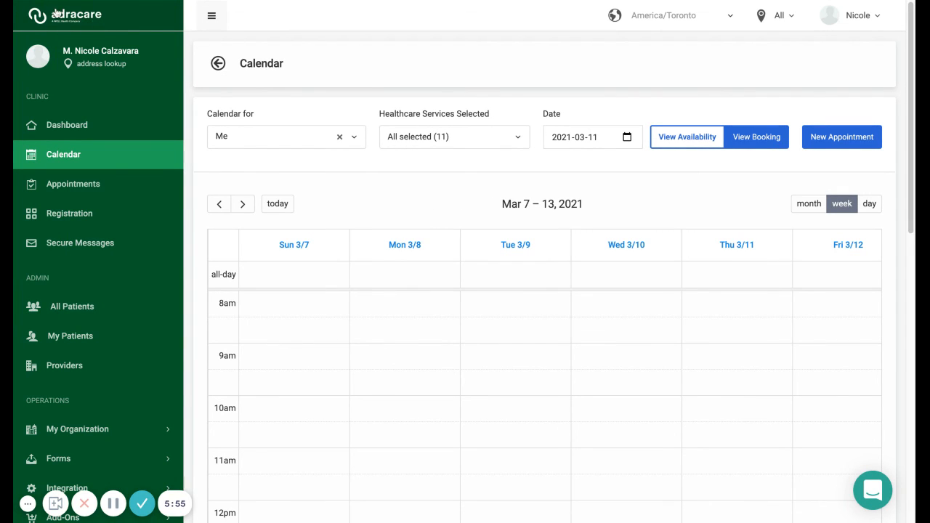
pyautogui.click(208, 23)
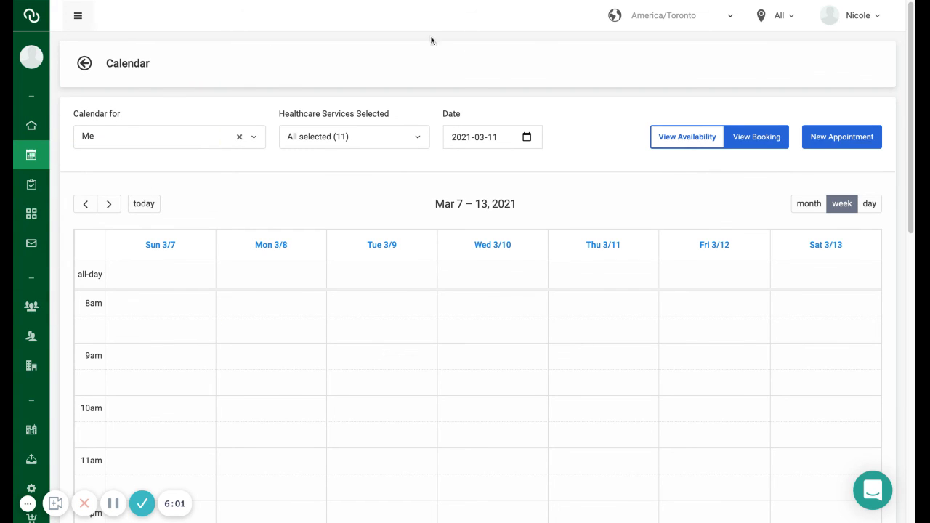
pyautogui.click(74, 20)
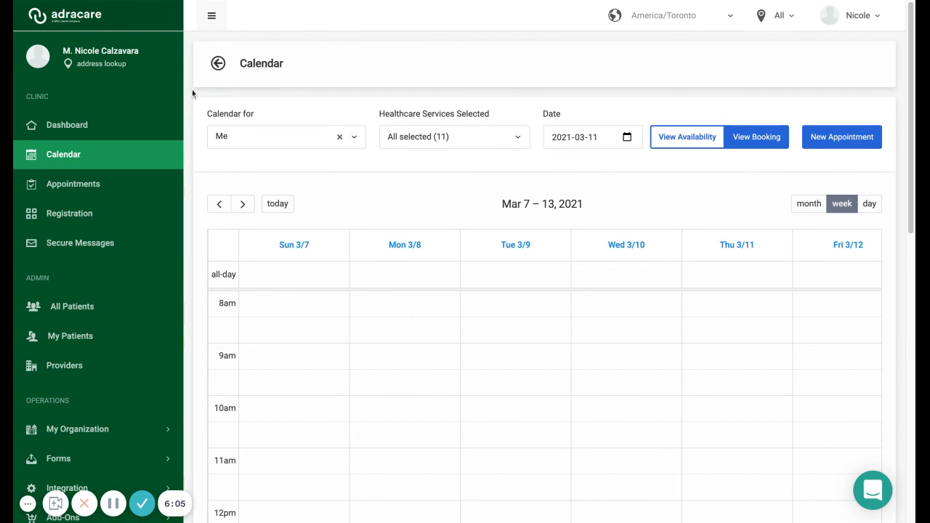
# Step: Return to My Organization's Organization Settings and view the Interface colour section
pyautogui.scroll(-4, 192, 91)
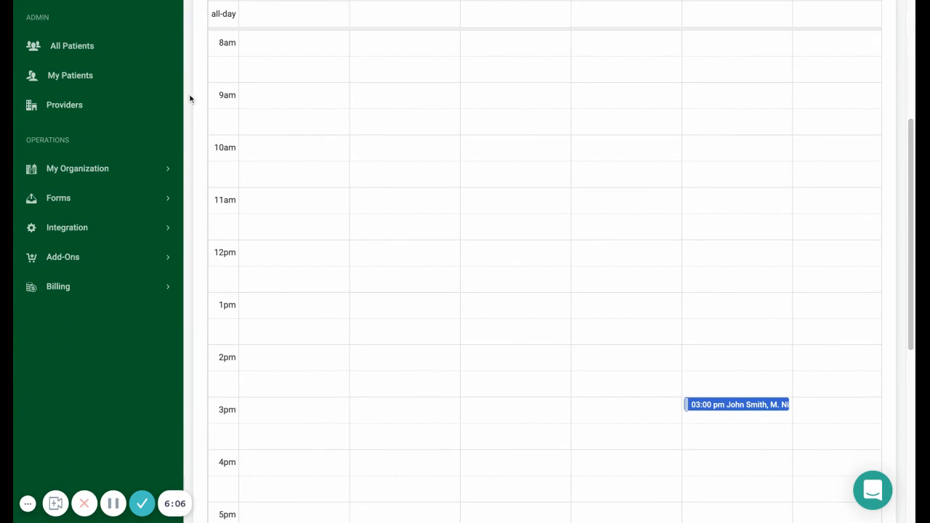
pyautogui.click(122, 175)
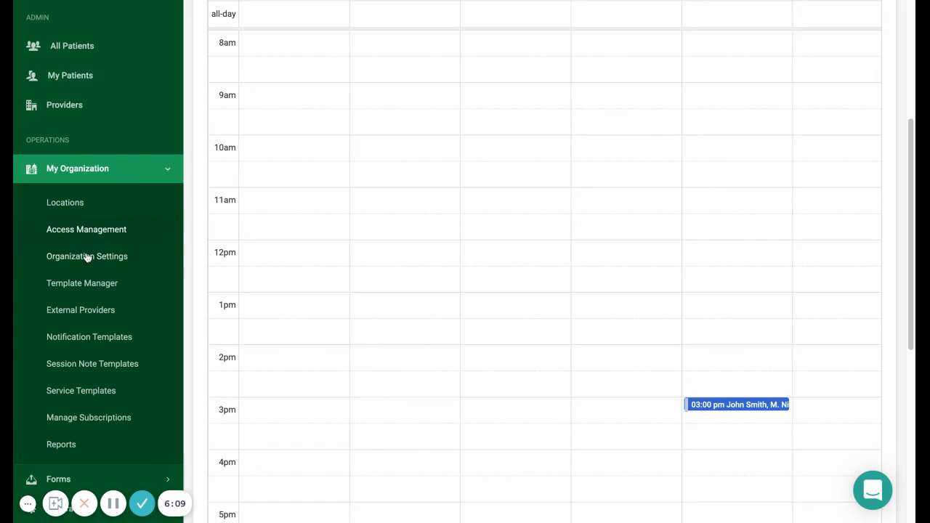
pyautogui.click(169, 260)
pyautogui.scroll(-7, 200, 234)
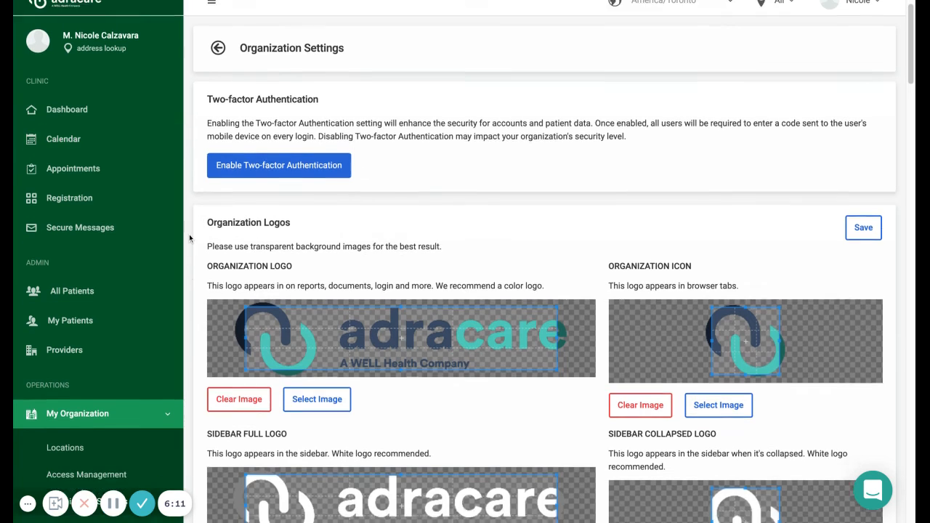
pyautogui.scroll(-2, 189, 234)
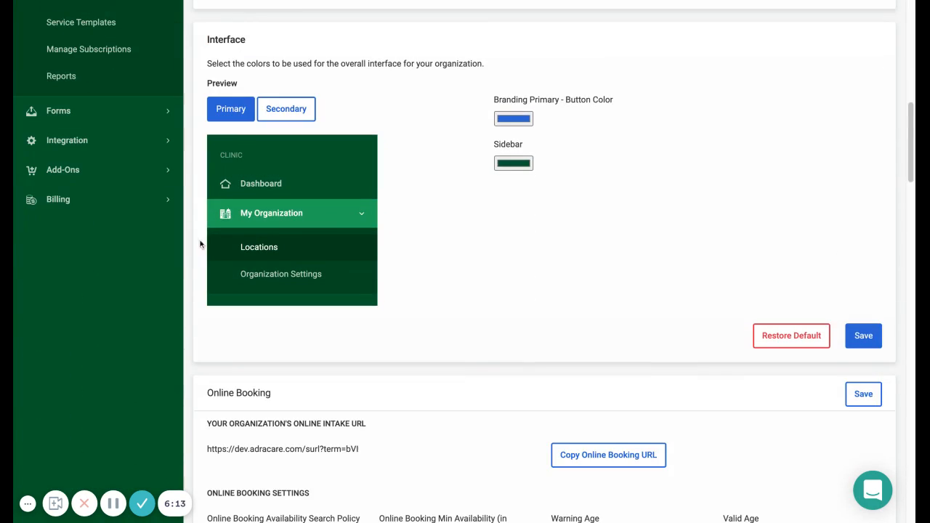